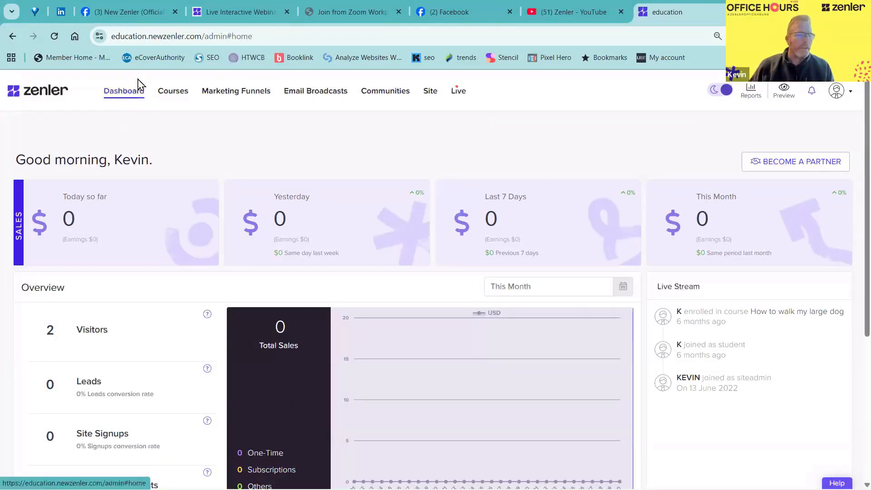
Open the sales page of the course "How to walk my large dog" in the page editor.
click(430, 92)
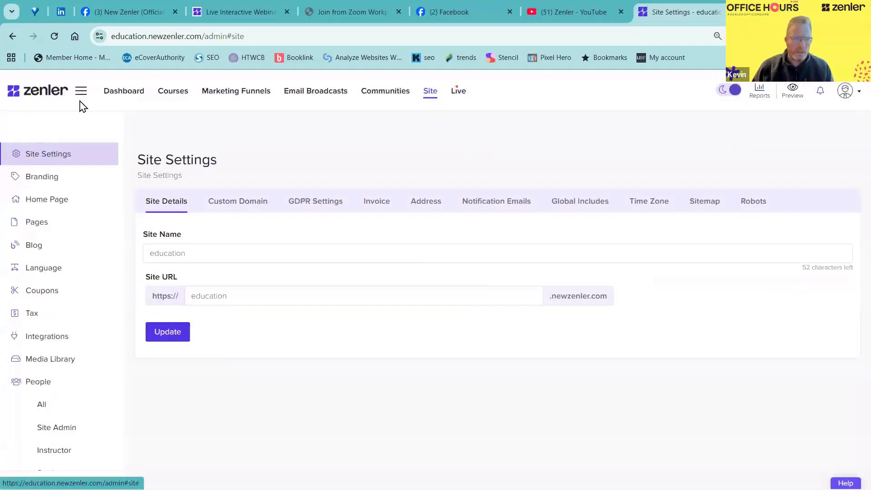
click(174, 94)
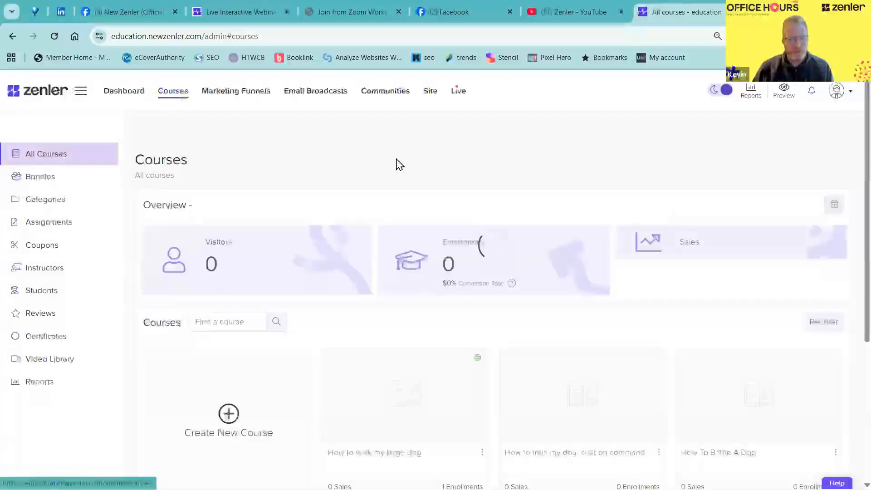
scroll(453, 294, down, 3)
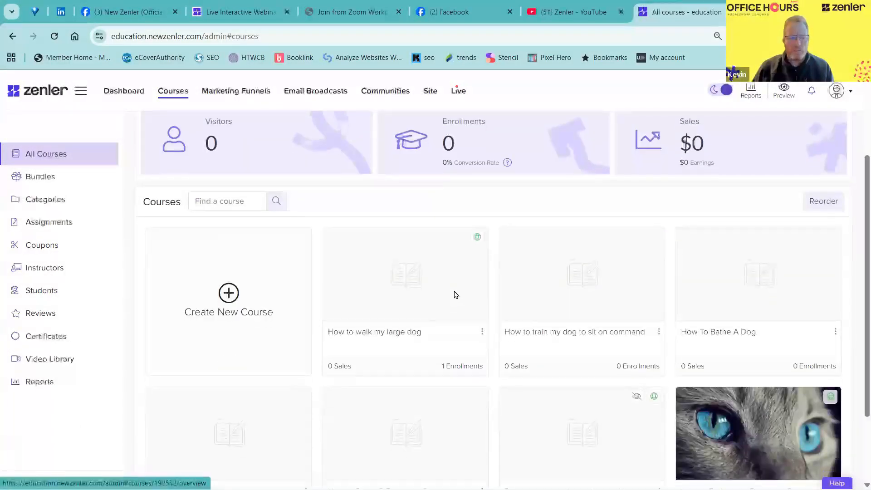
scroll(455, 294, down, 1)
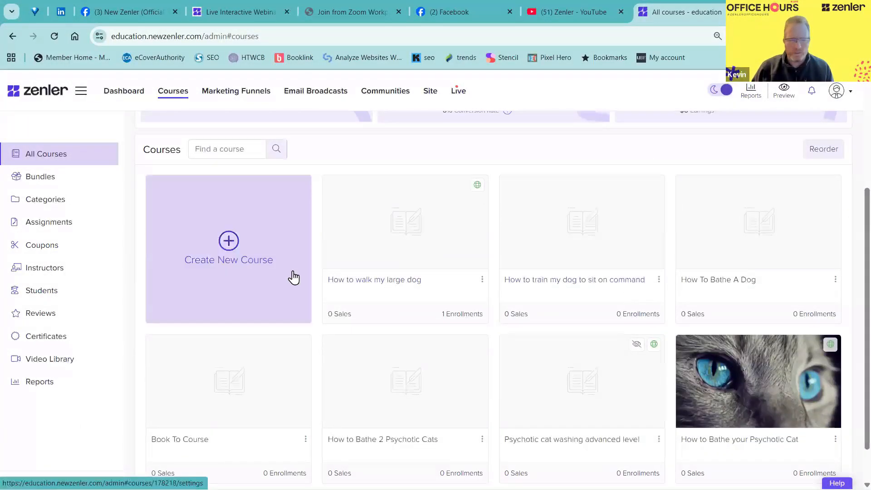
click(368, 286)
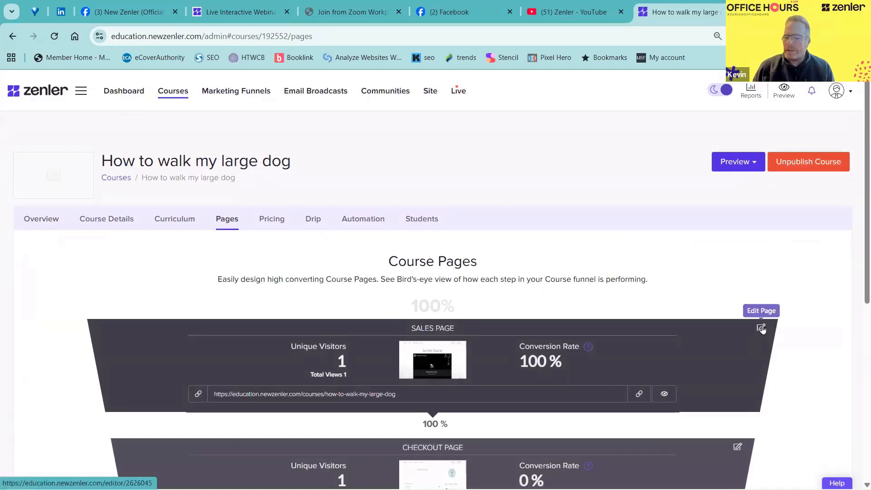
click(761, 327)
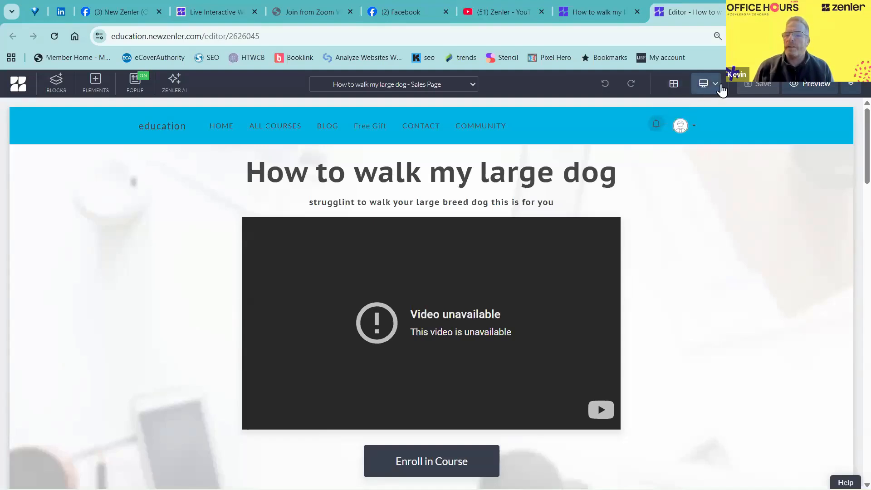
Open the SEO settings of the course's sales page.
click(720, 88)
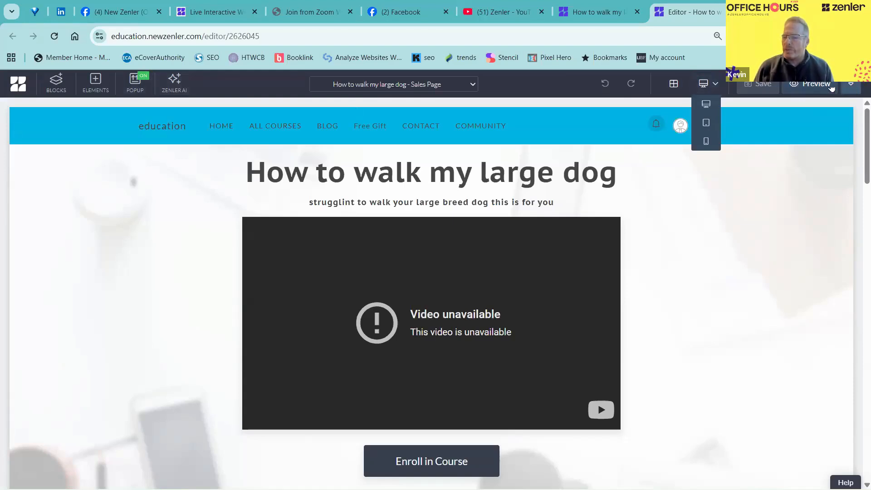
click(852, 87)
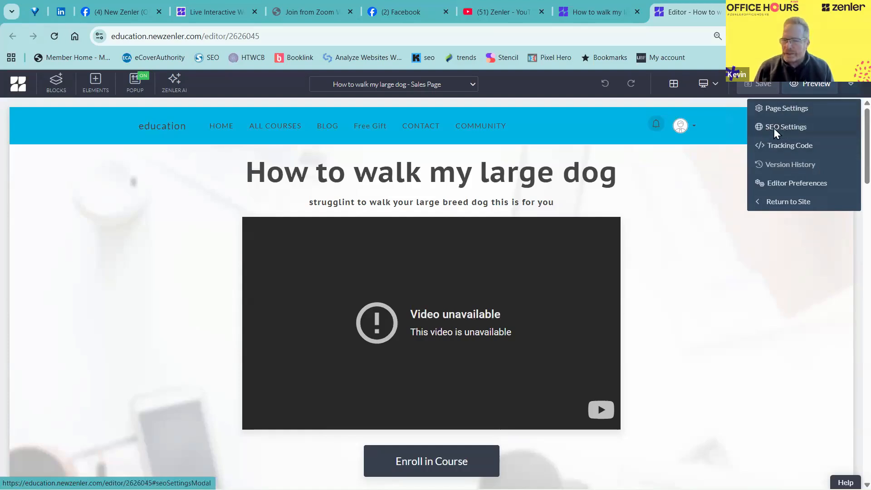
click(786, 129)
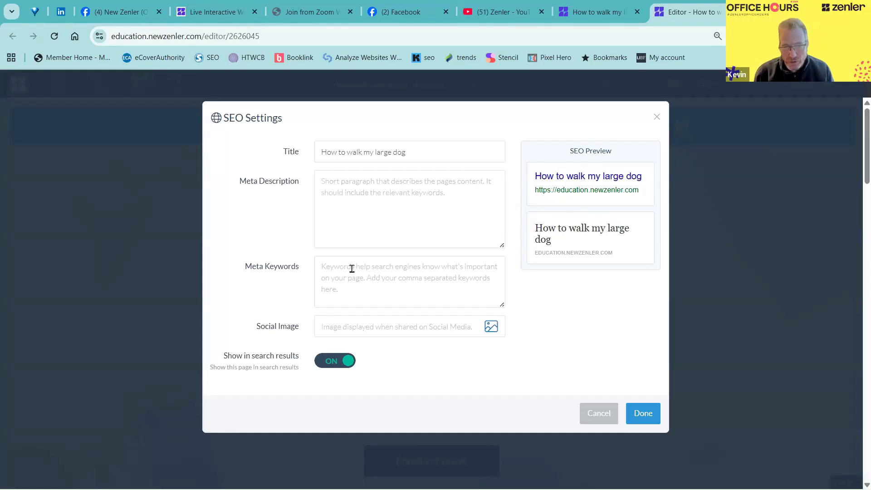
Write the meta description "course for learning to walk a large dog, if oyure dog pulls you over all the time then why not take a look here".
click(326, 185)
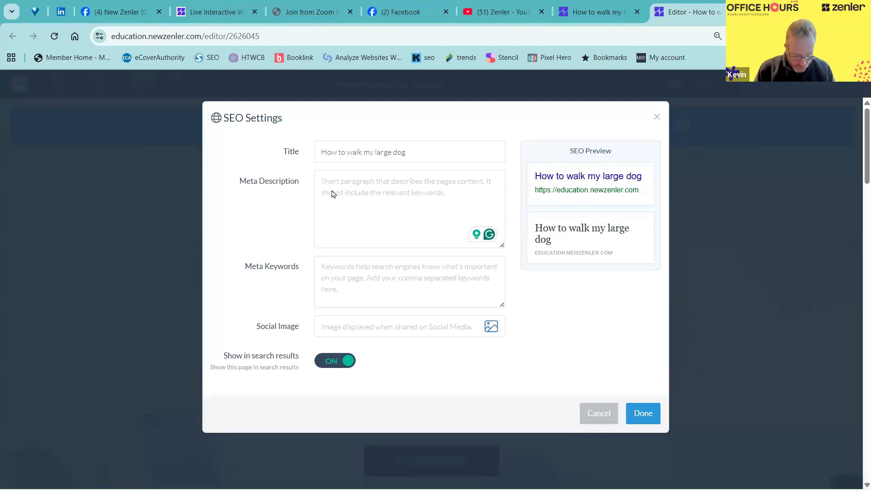
text(course fopr)
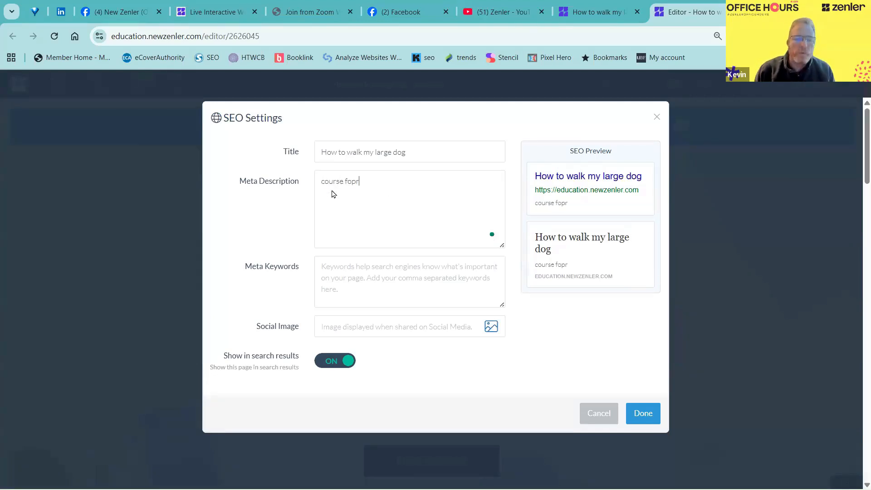
key(BackSpace)
key(BackSpace)
text(or l)
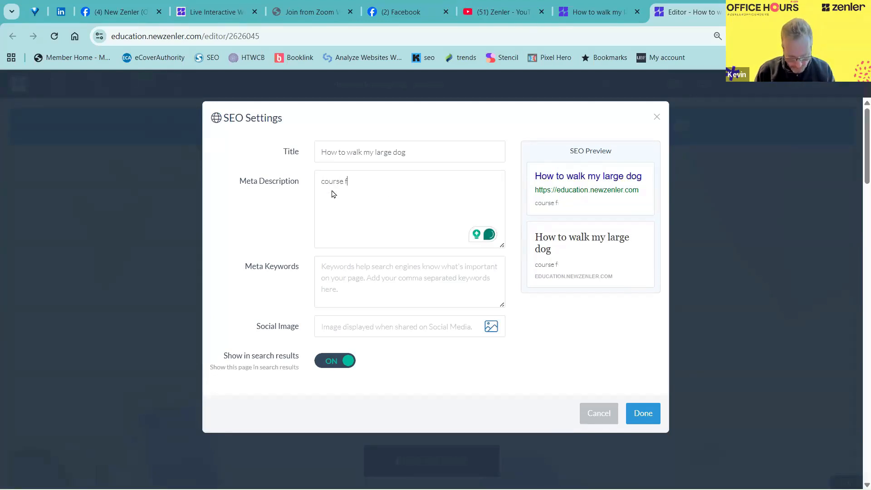
text(earning to )
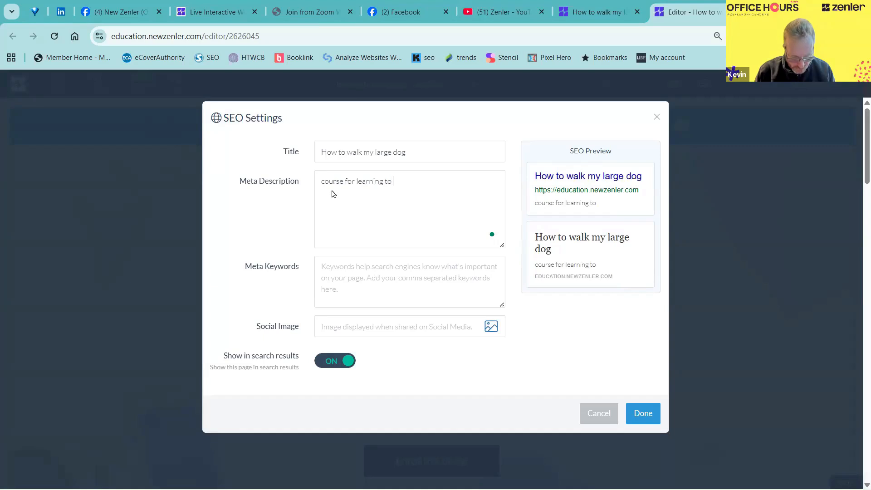
text(walk a)
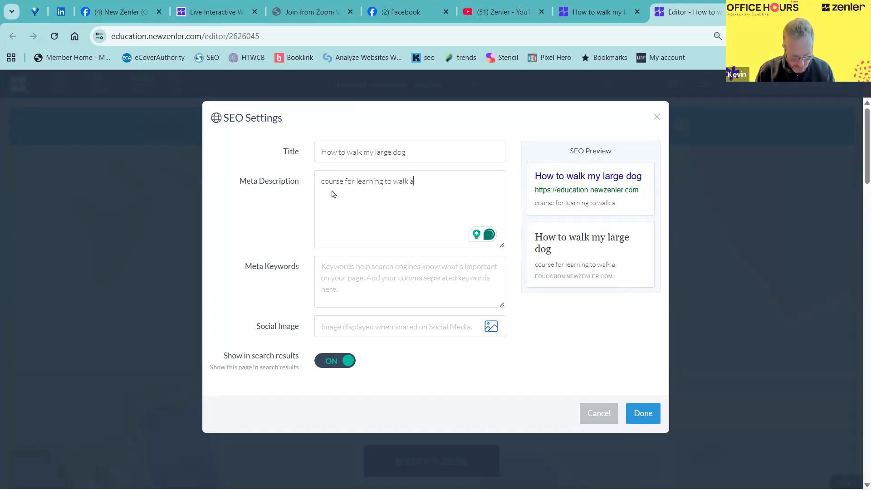
text( large dog)
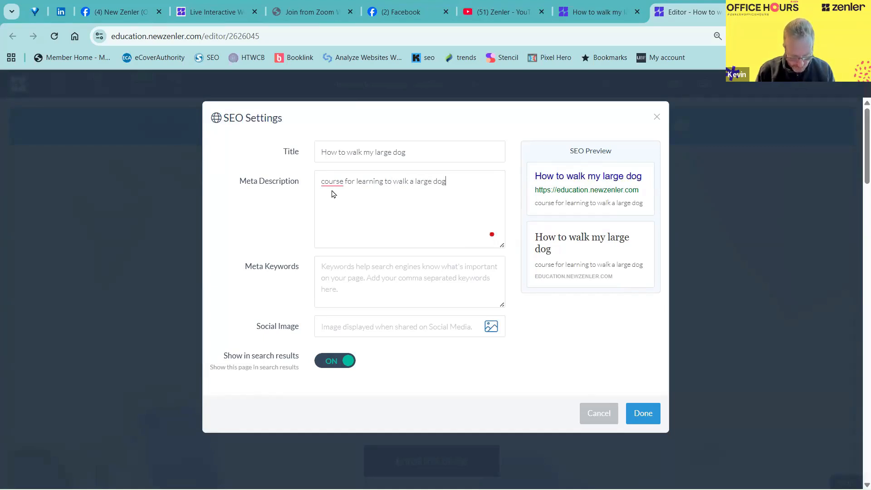
text(, if oyure do)
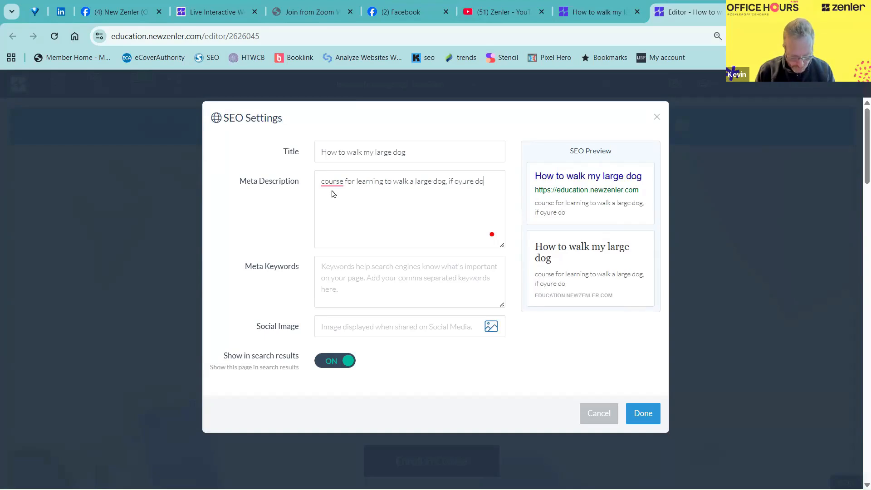
text(g pulls you over all the time t)
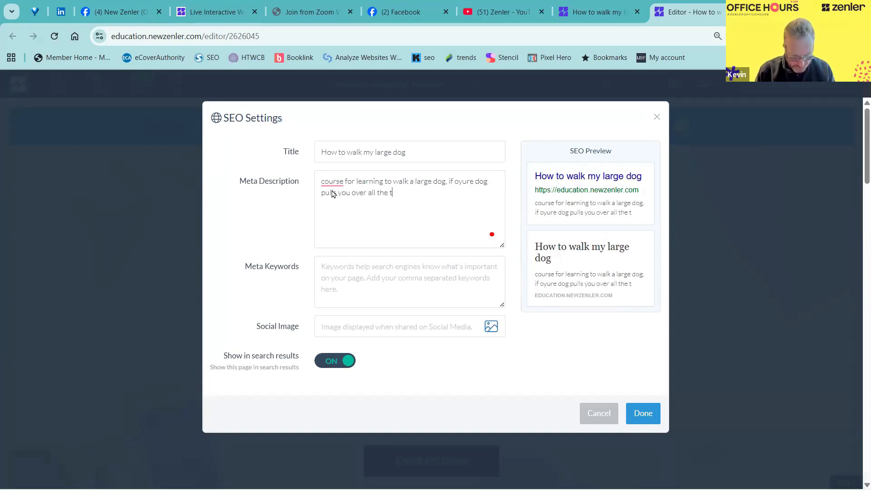
text(hen w)
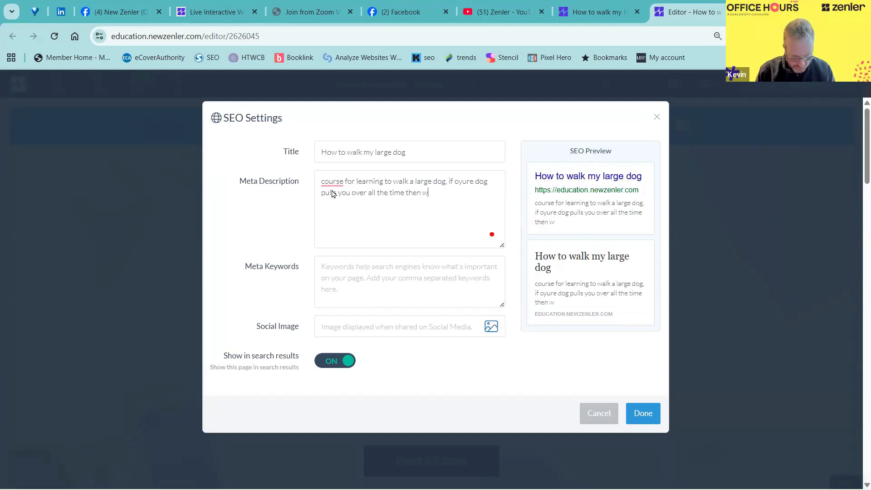
text(hy not take a lo)
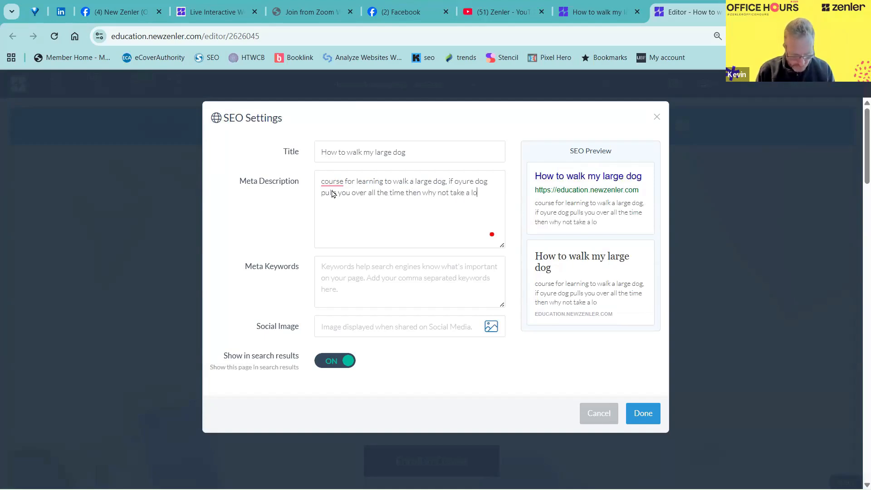
text(ok here)
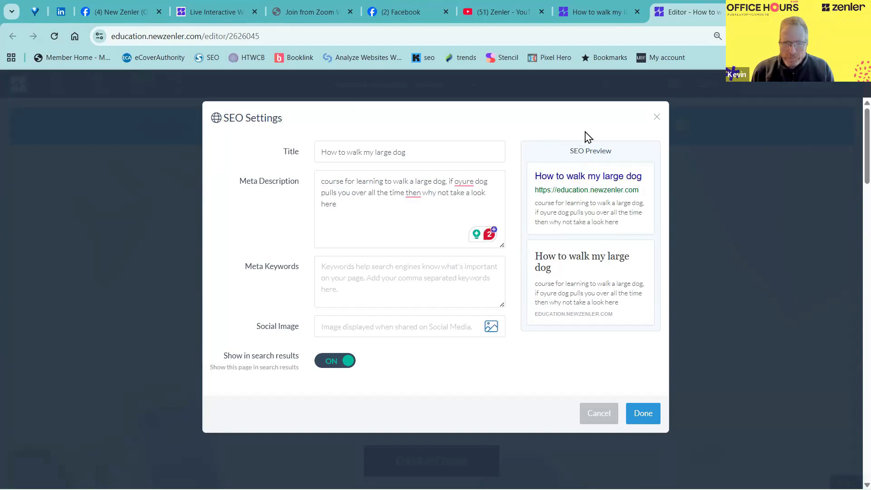
Enter "training a large dog," as the meta keywords, correcting the spelling of "training" with the suggested word.
click(339, 278)
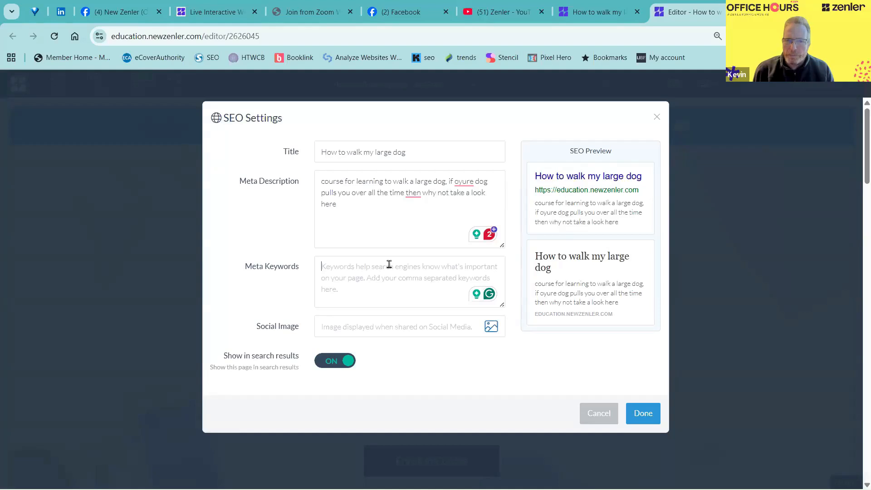
click(362, 281)
text(train)
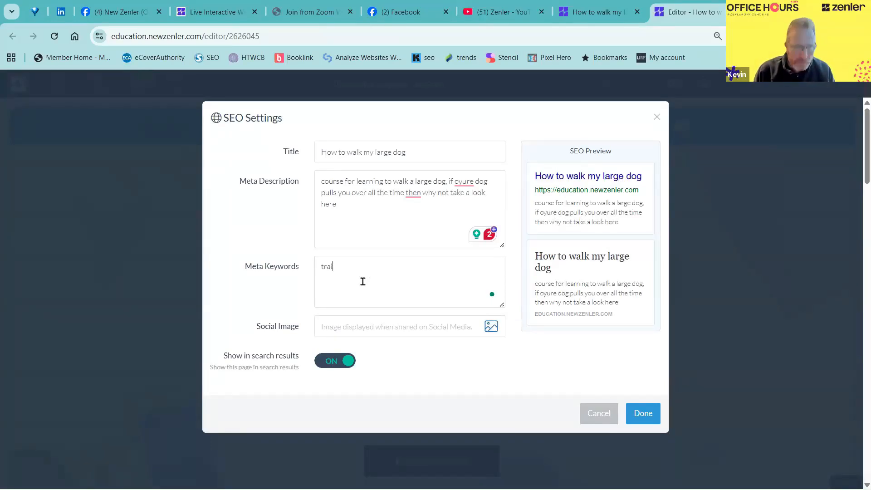
key(BackSpace)
key(BackSpace)
key(BackSpace)
key(BackSpace)
text(trian)
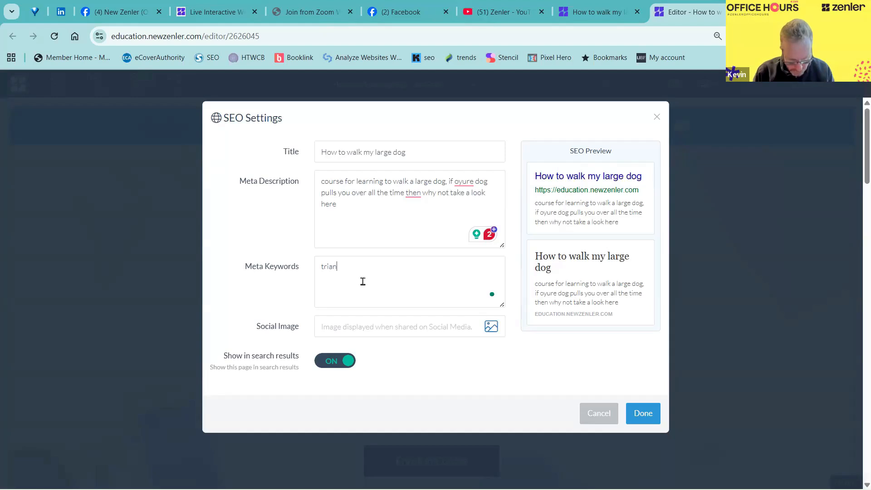
text(ing a large dog,)
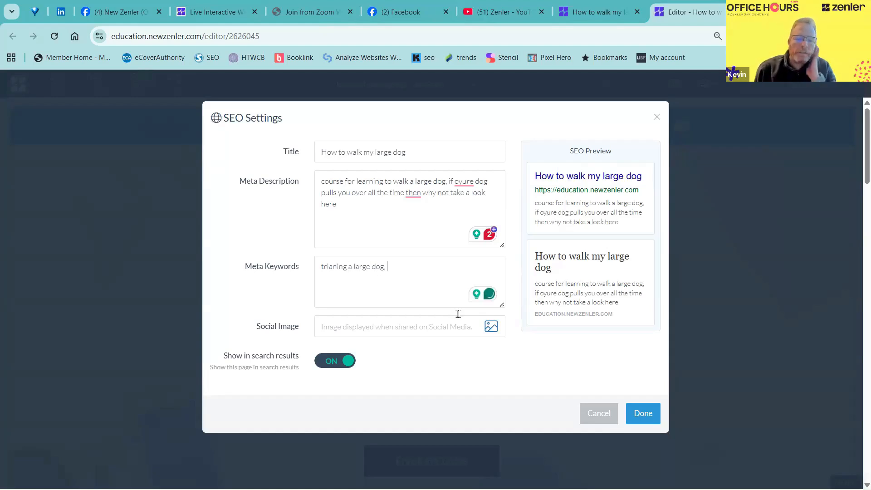
right_click(332, 266)
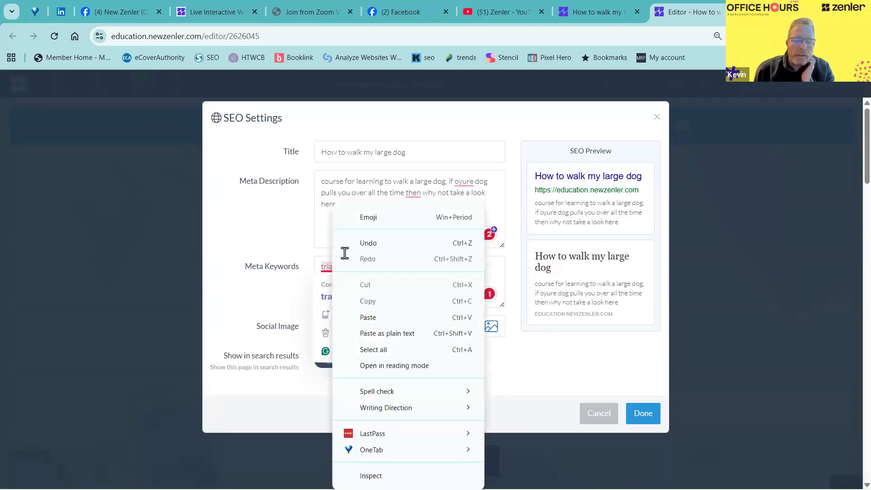
click(285, 261)
click(337, 296)
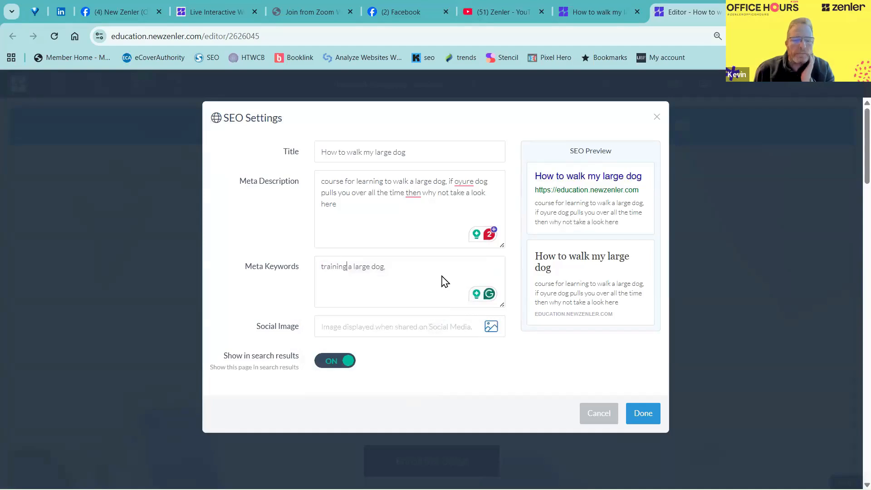
Set the colourful flower field picture from the image library as the social image and save the sales page with its SEO settings.
click(491, 326)
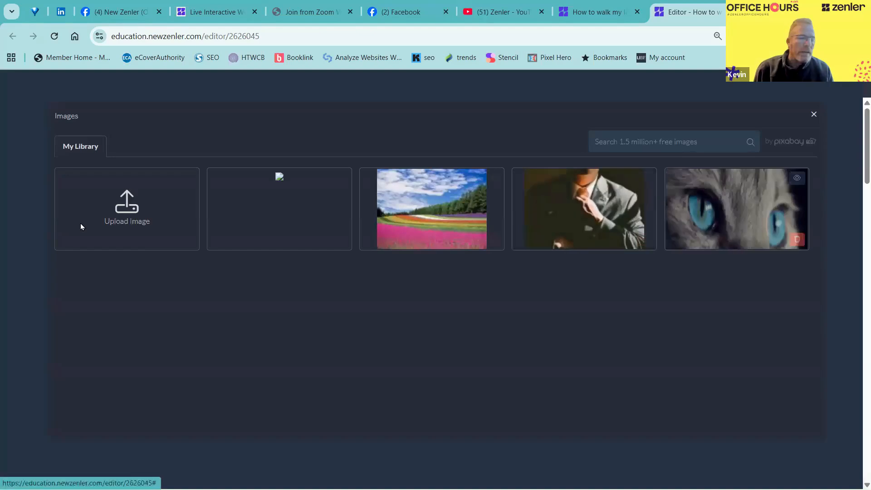
click(417, 214)
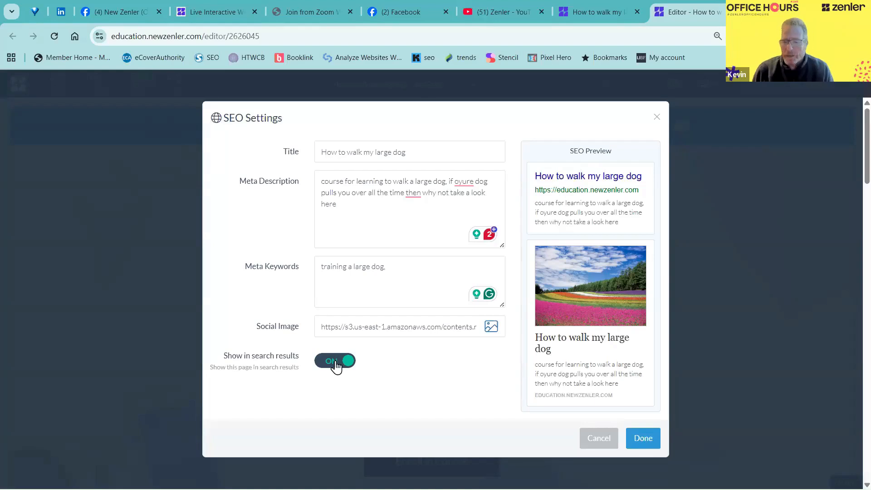
click(642, 436)
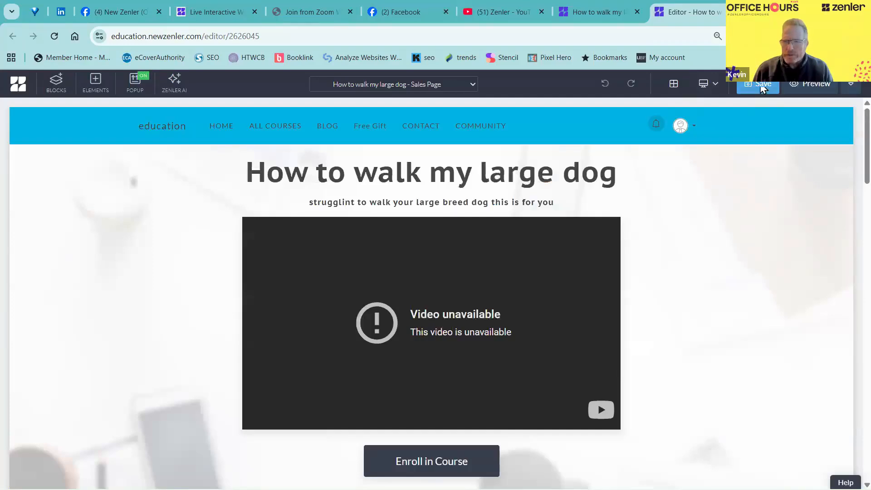
click(761, 87)
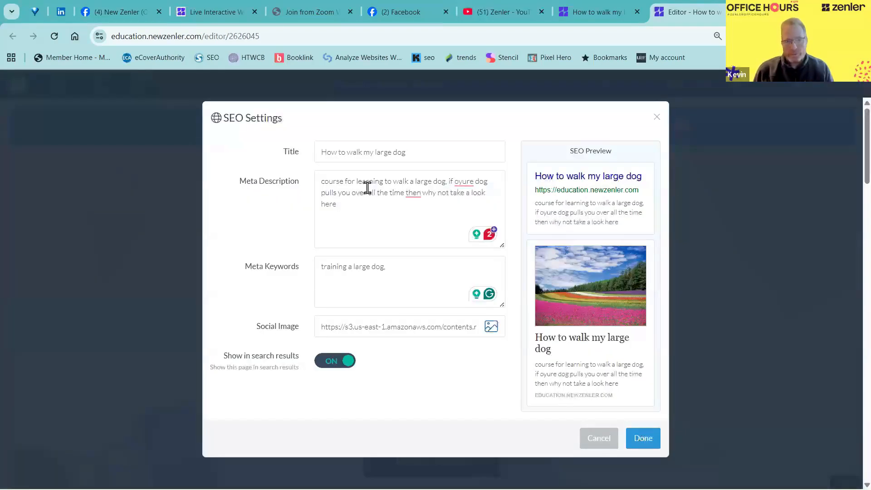
Review the sales page's SEO entries and search preview again, and close the settings without changing them.
click(639, 435)
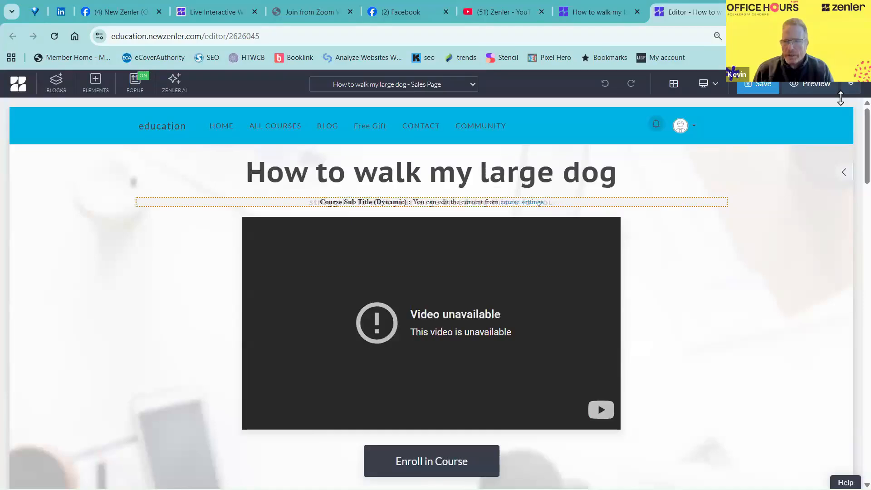
click(851, 93)
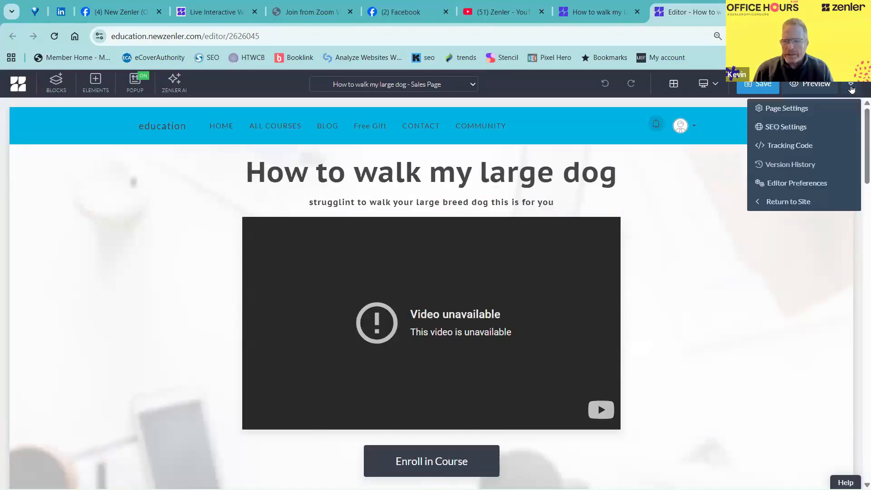
click(777, 129)
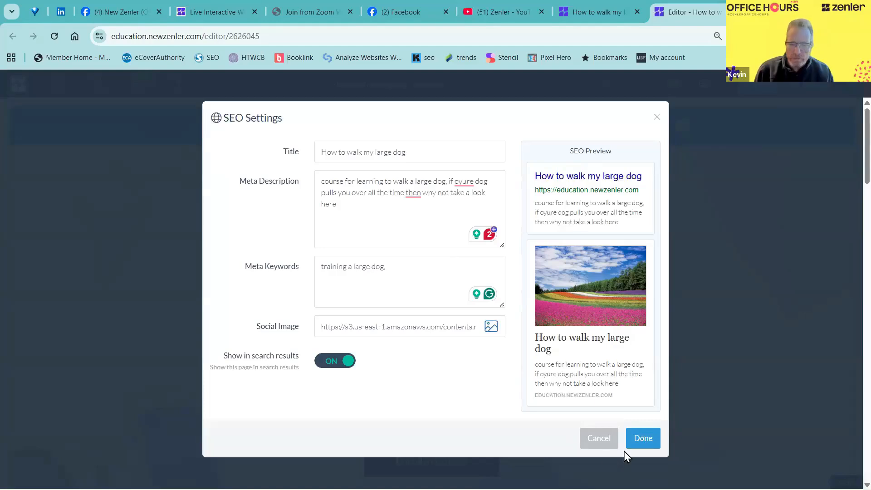
click(599, 438)
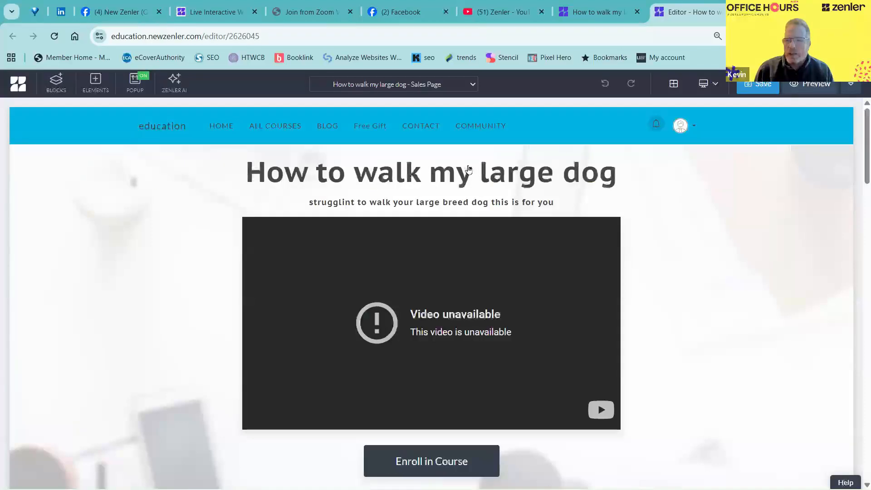
Examine the SEO title of the "How to walk my large dog" sales page against its search preview, and close the SEO settings.
click(848, 88)
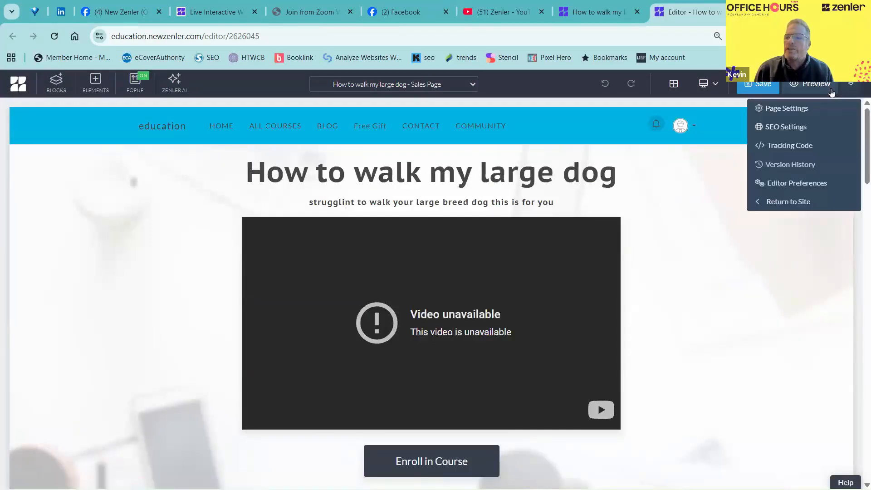
click(793, 126)
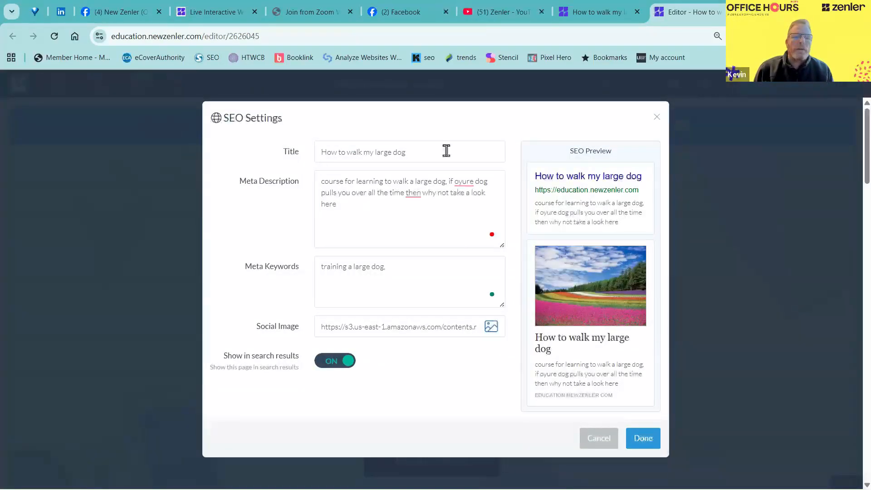
drag(321, 152, 446, 150)
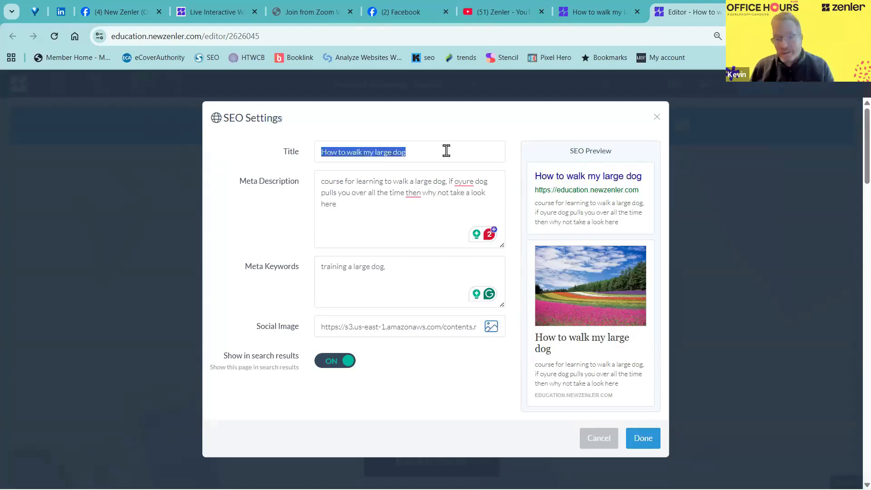
click(608, 166)
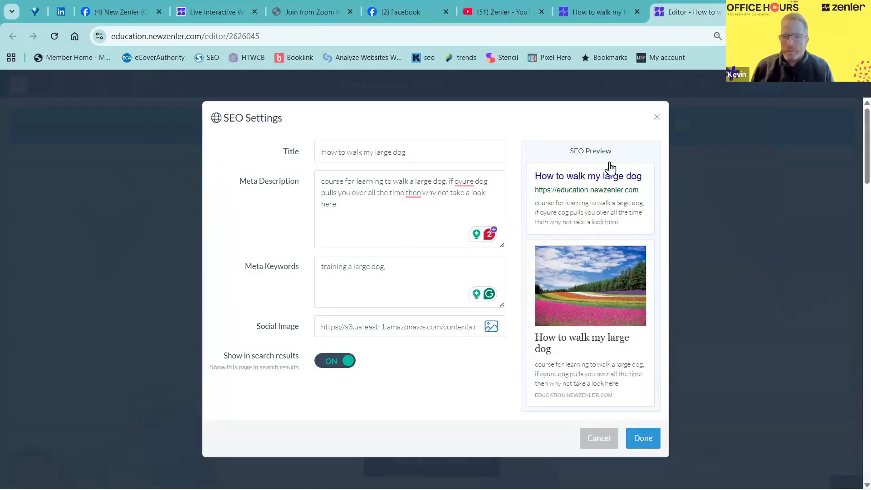
click(657, 117)
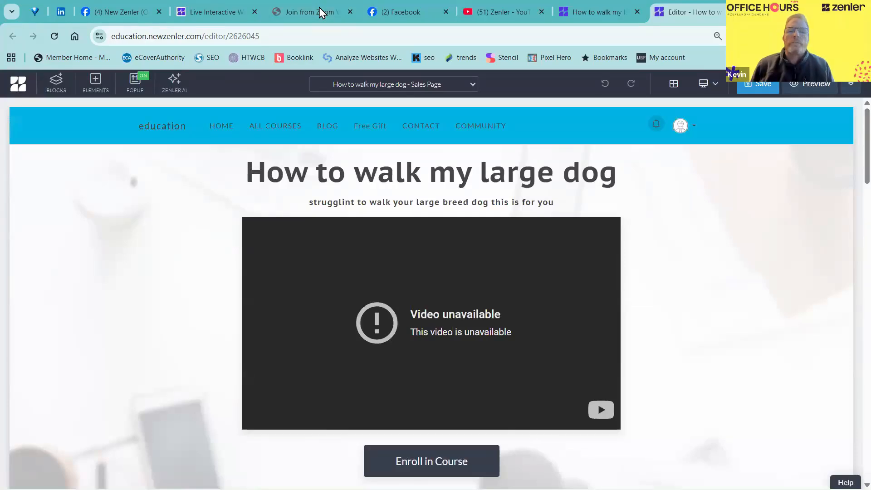
Open the optin page of the marketing funnel "test funnel" in the editor, inspect its SEO settings and cancel out of them.
key(ctrl+shift+Tab)
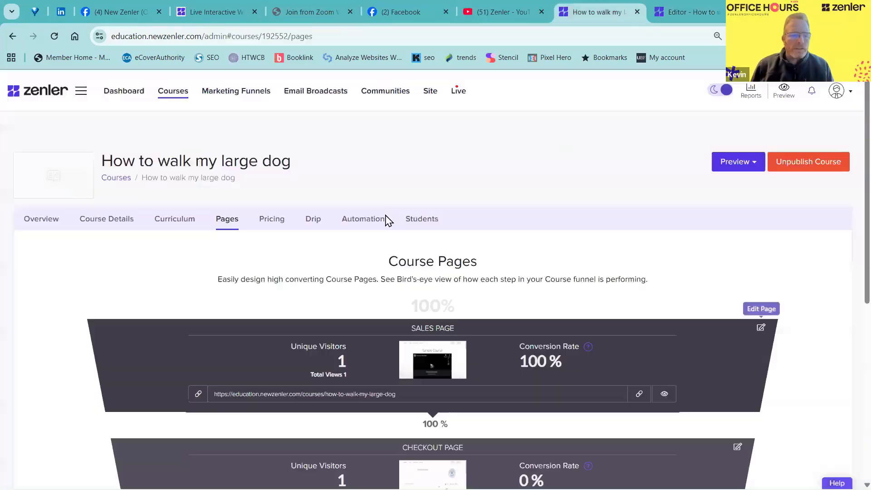
click(236, 91)
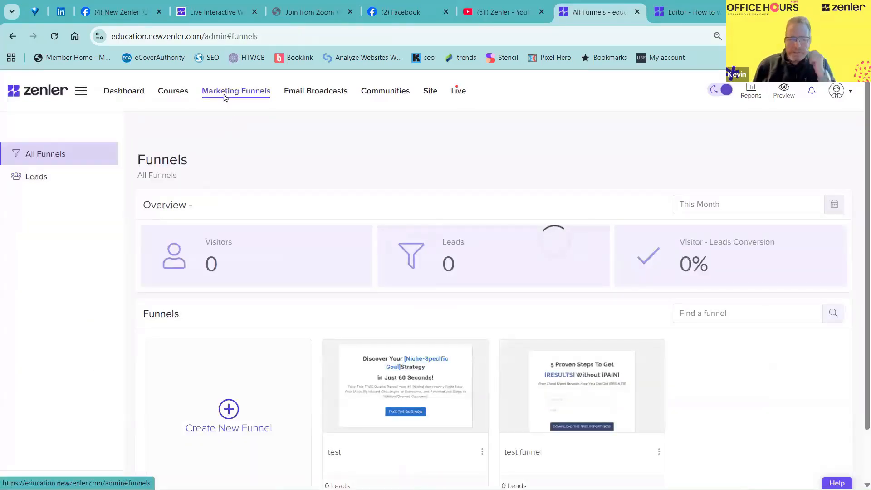
click(588, 399)
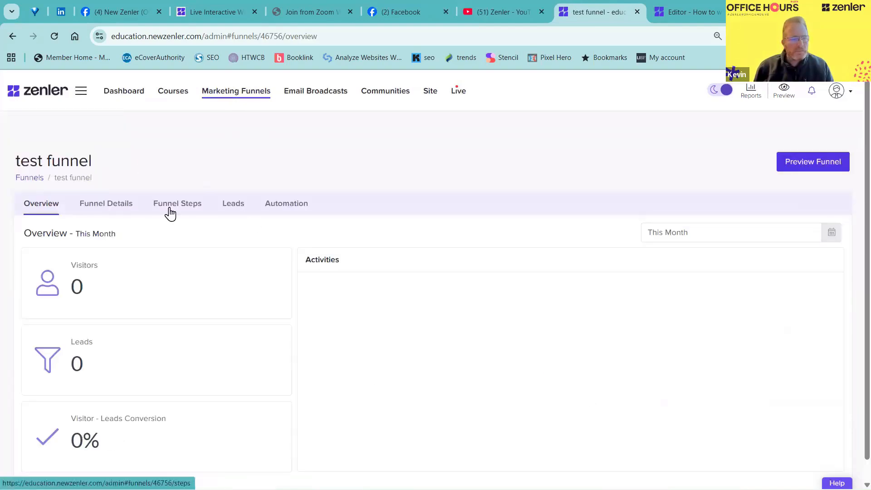
click(178, 207)
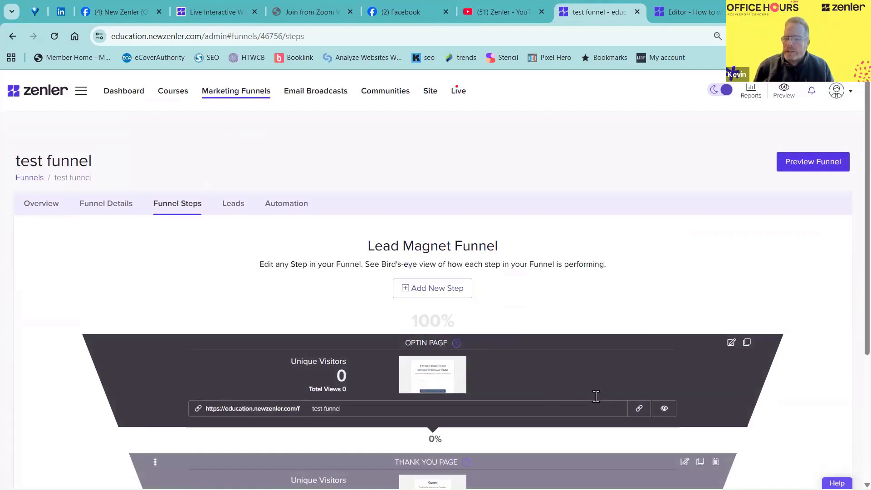
click(730, 343)
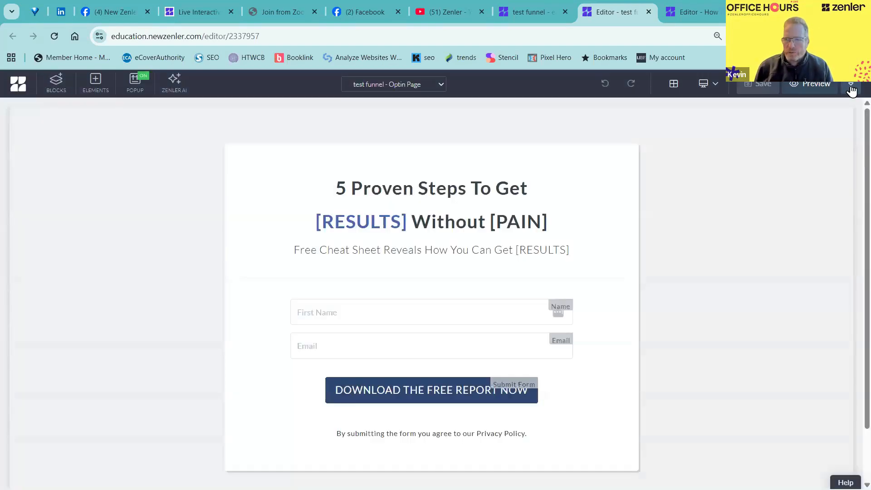
click(851, 90)
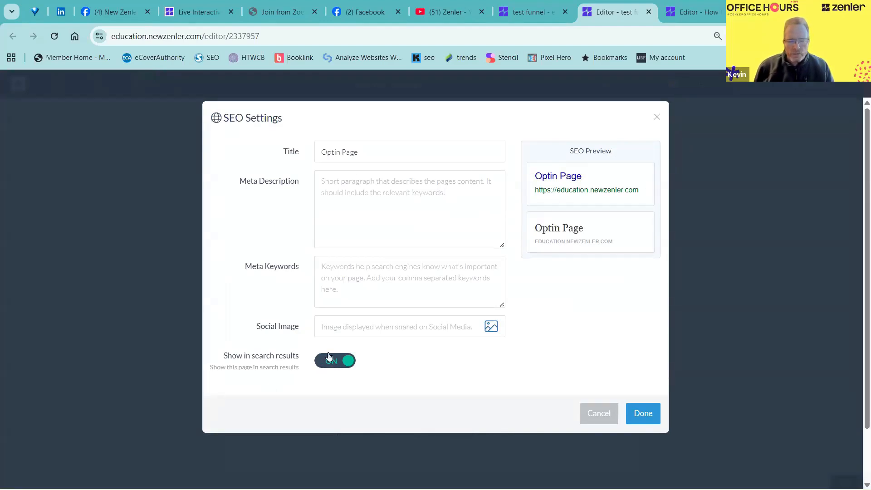
click(599, 413)
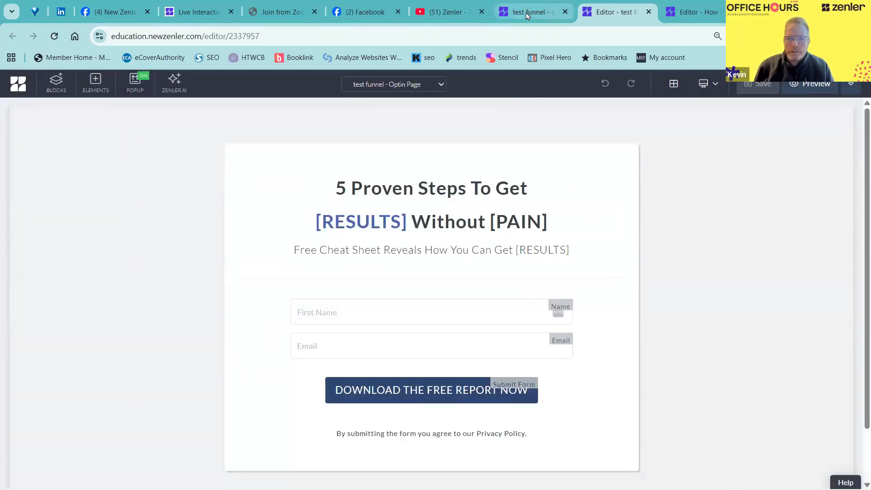
Open the site page "Home Page-copy" for editing from the site's list of pages.
click(526, 14)
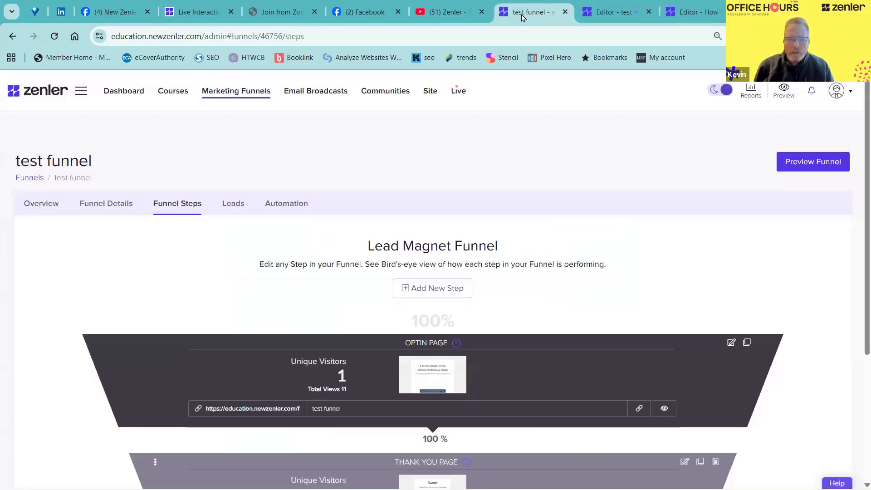
click(430, 93)
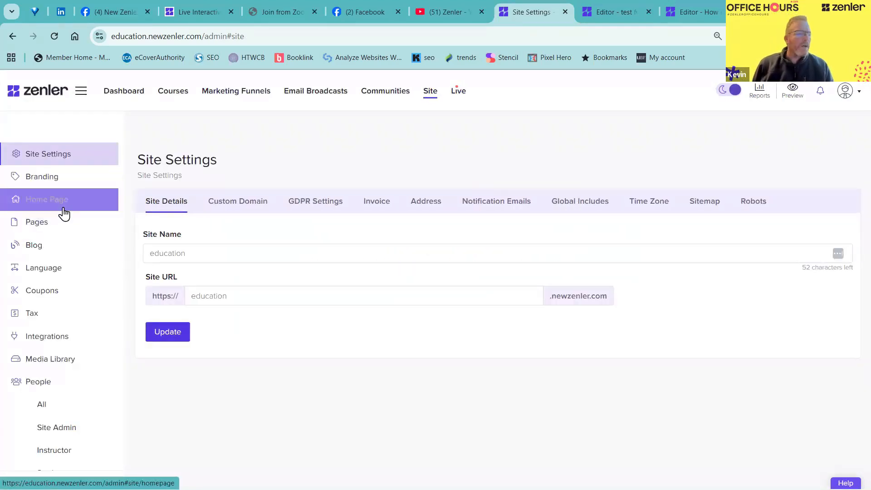
click(49, 223)
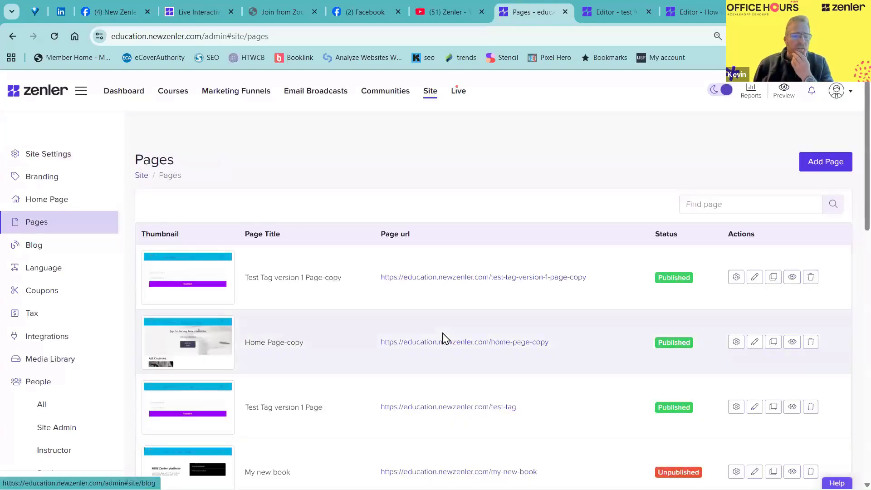
scroll(633, 326, down, 1)
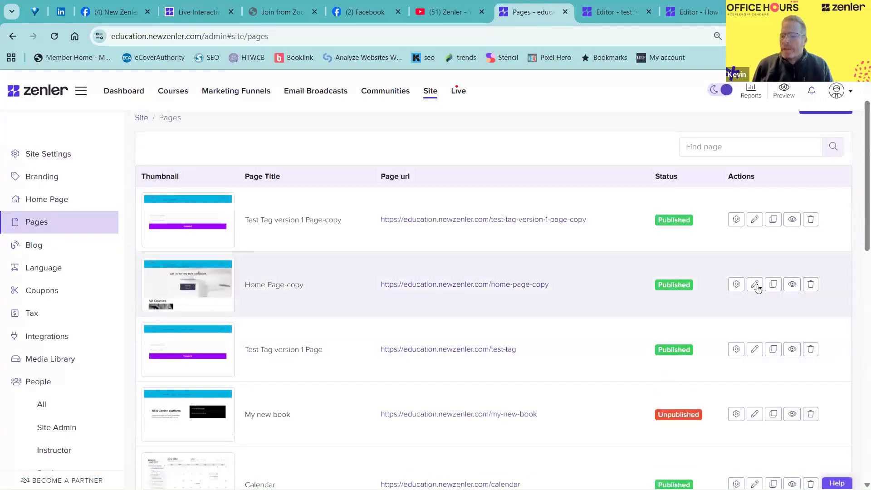
click(755, 286)
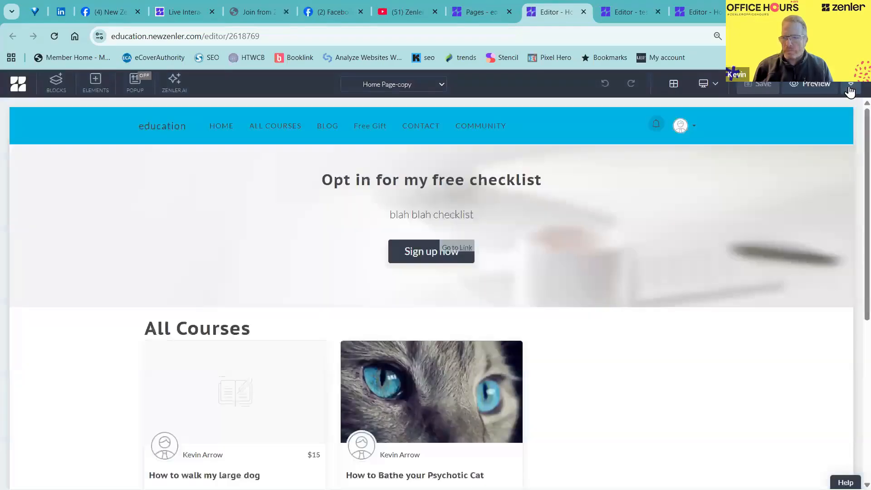
Inspect the SEO title, empty meta fields and search visibility of "Home Page-copy", and cancel out of the settings.
click(850, 85)
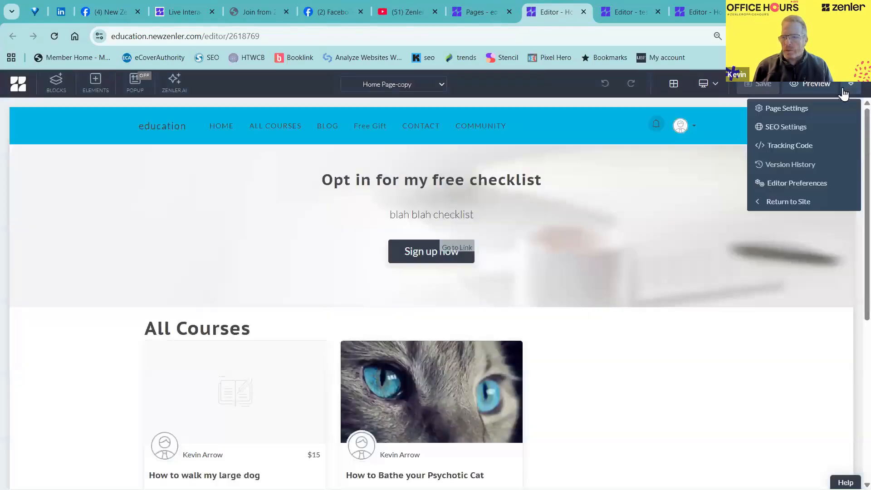
click(776, 130)
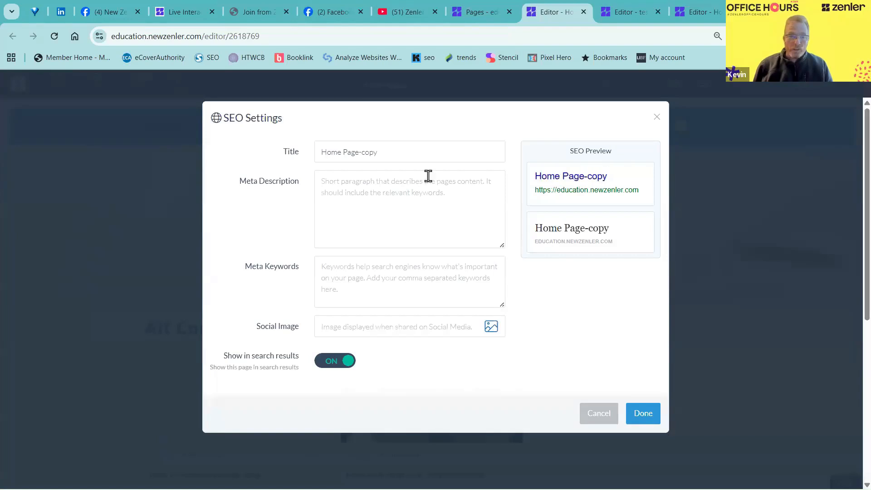
triple_click(311, 157)
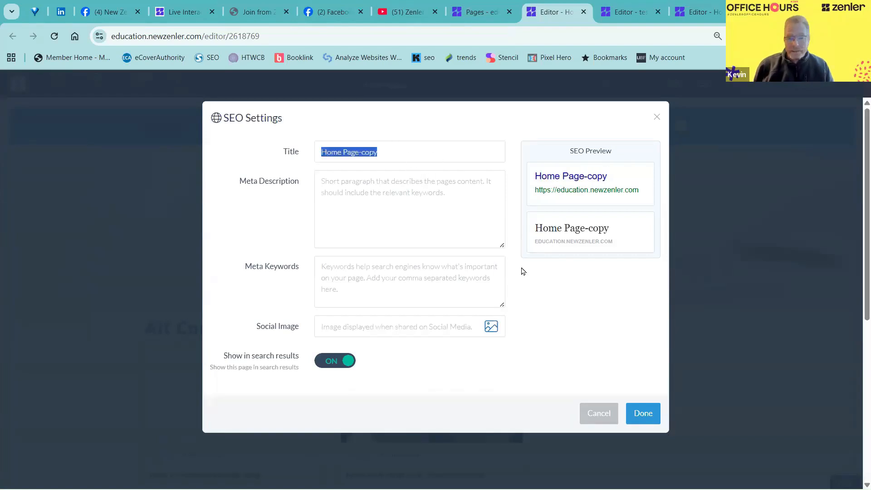
click(519, 132)
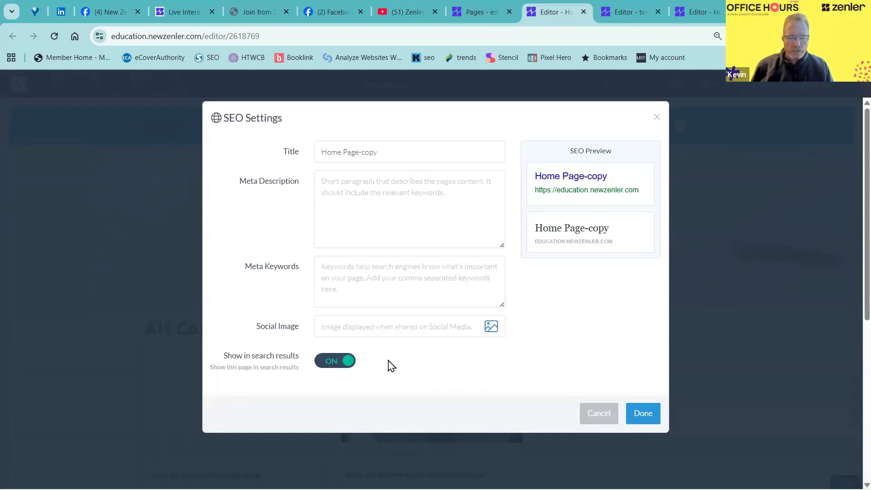
click(593, 416)
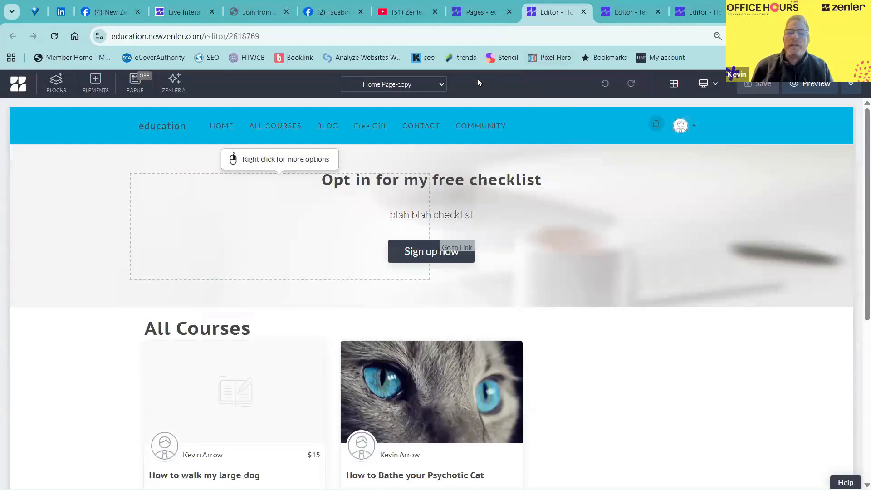
Recreate the site's sitemap from the sitemap section of the site settings.
click(491, 22)
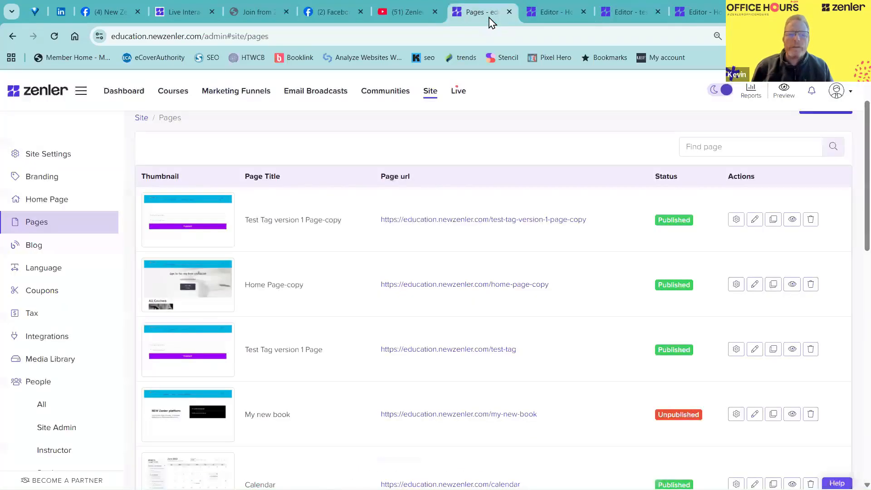
click(55, 155)
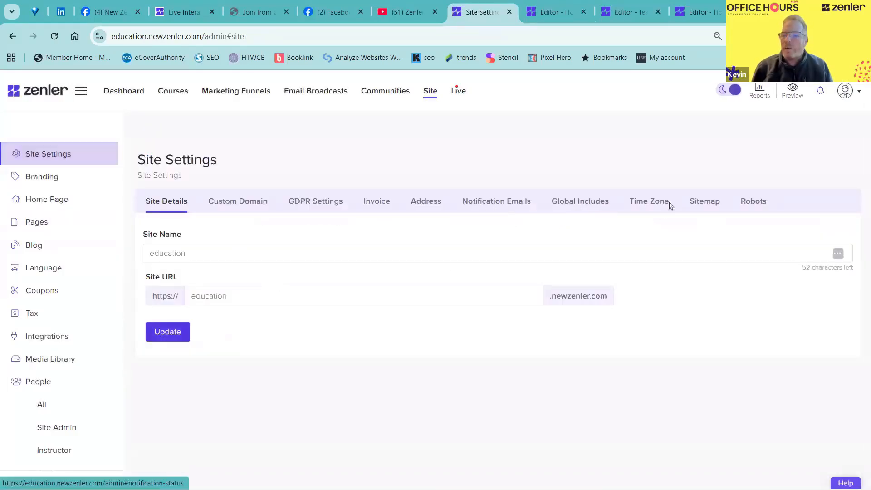
click(707, 204)
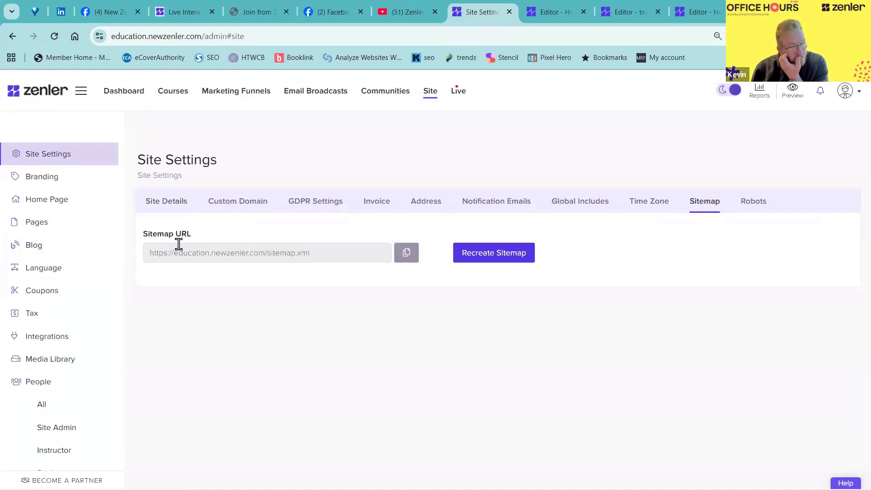
click(487, 252)
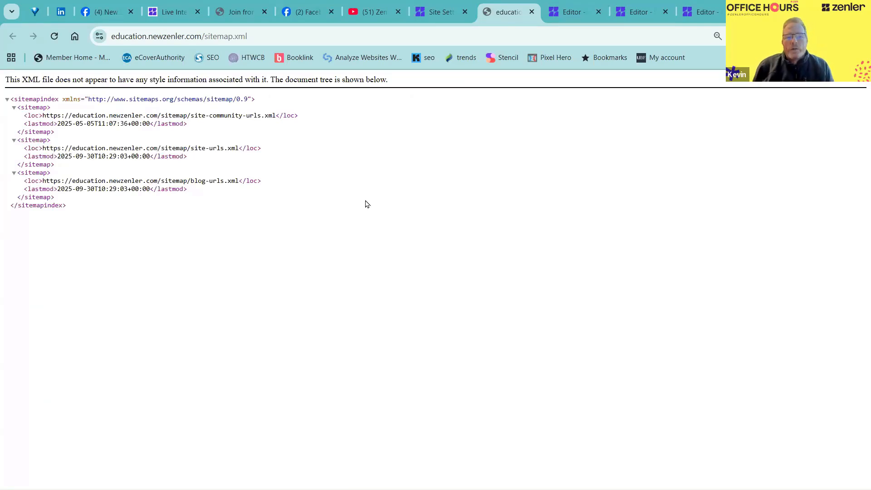
Return to the site settings, regenerate the sitemap once more and select the full sitemap URL.
click(445, 11)
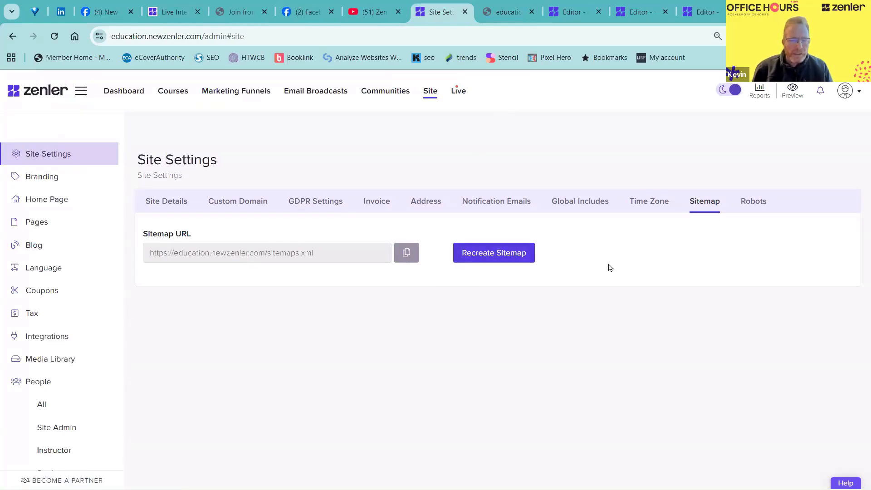
click(518, 257)
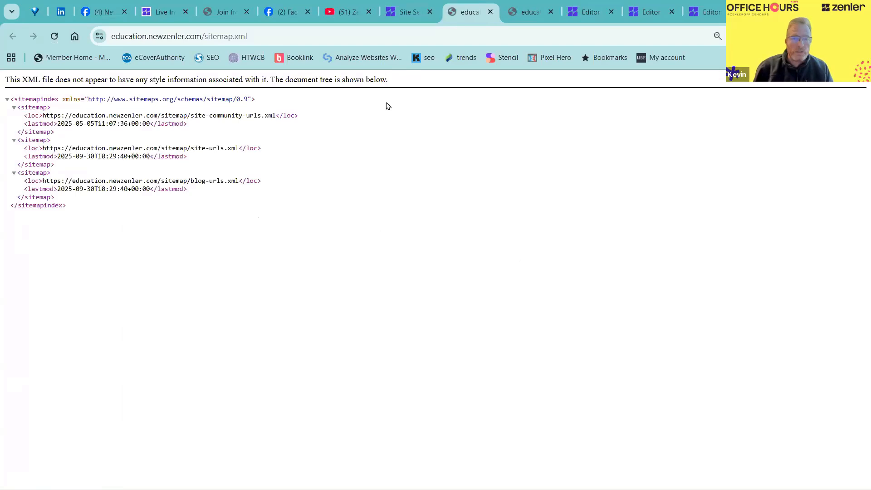
click(410, 14)
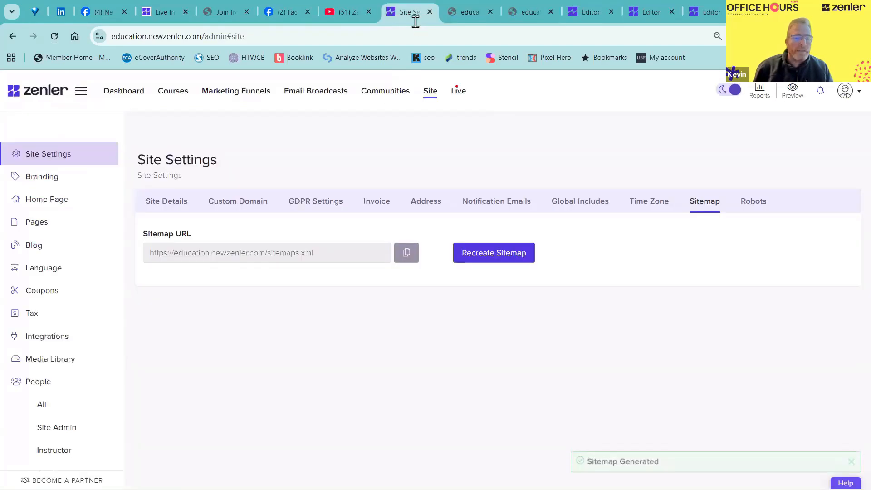
drag(317, 253, 148, 268)
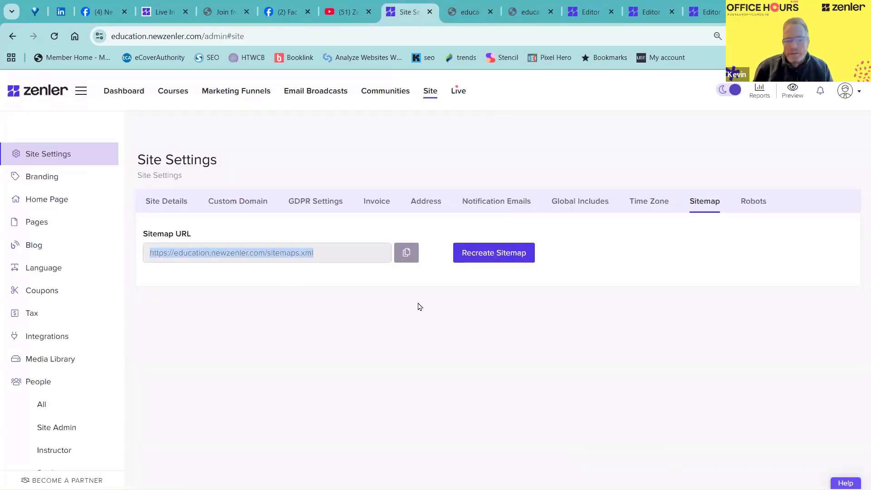